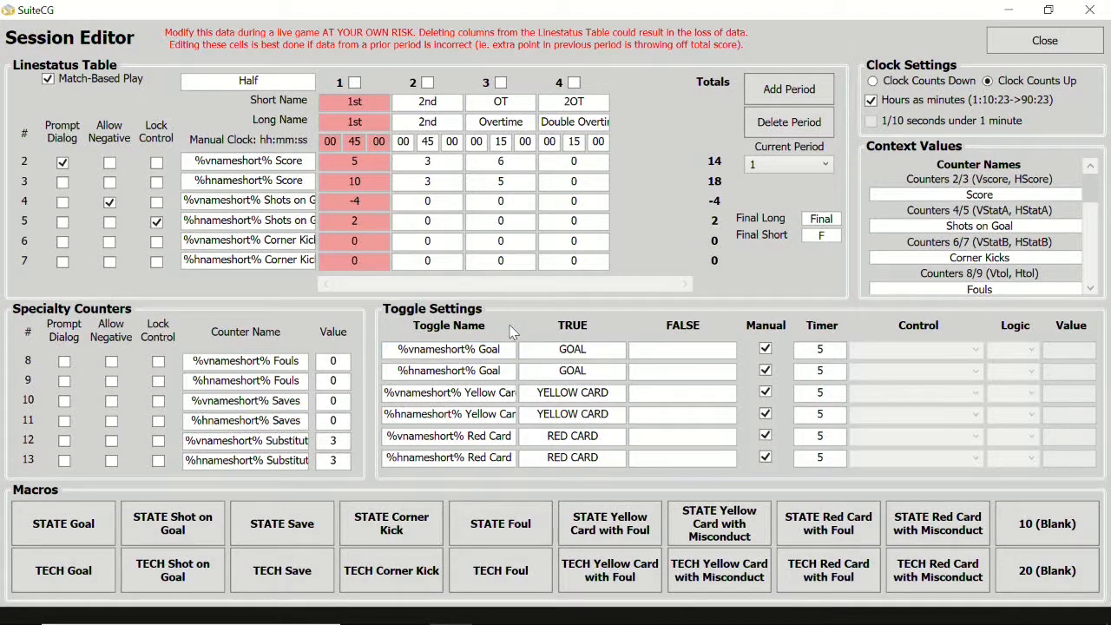
{"action": "left_click", "coordinate": [475, 351]}
{"action": "left_click_drag", "start_coordinate": [475, 351], "coordinate": [395, 356]}
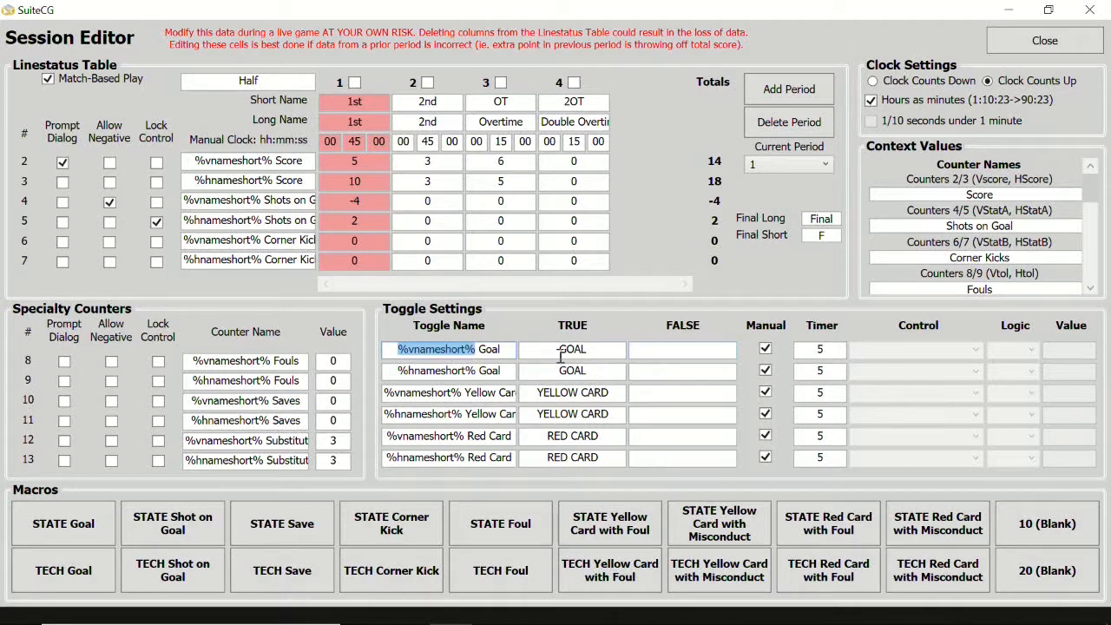
{"action": "left_click", "coordinate": [472, 350]}
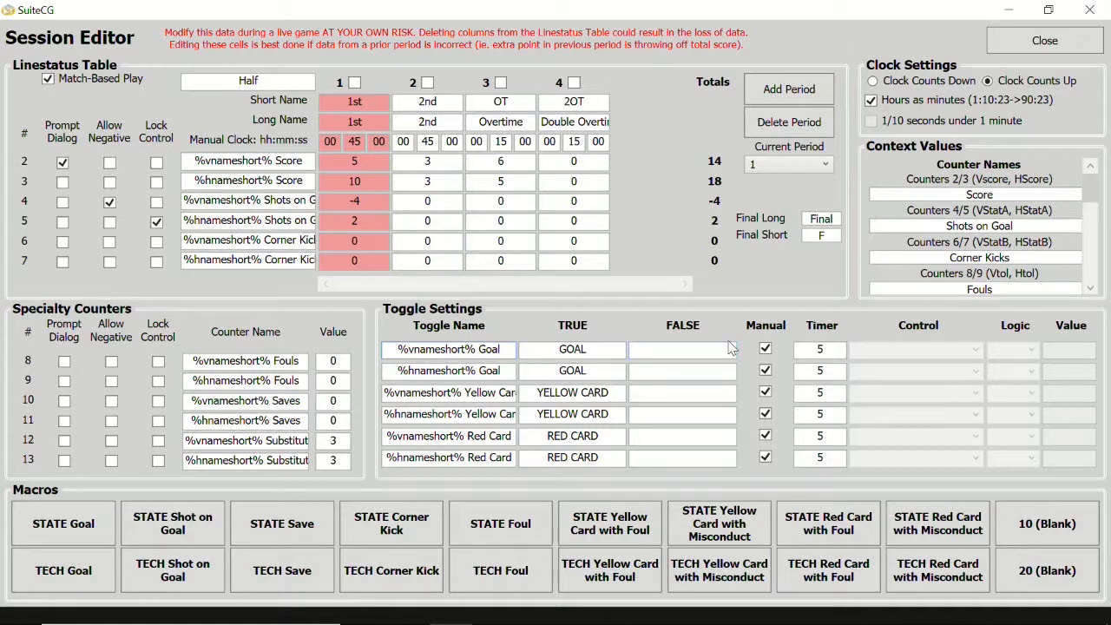
- Set the %vnameshort% Goal toggle's timer to 0 and its FALSE text to "No Goal"
{"action": "left_click", "coordinate": [832, 350]}
{"action": "type", "text": "0"}
{"action": "left_click", "coordinate": [650, 351]}
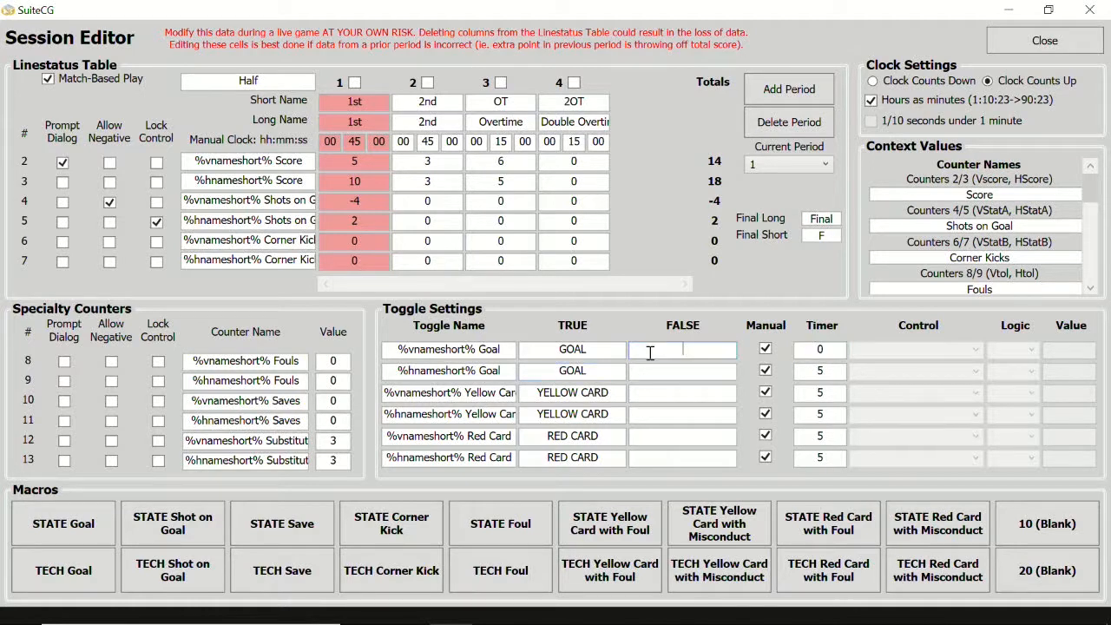
{"action": "type", "text": "No Goal"}
- Set the %hnameshort% Goal toggle's timer to 15 and close the Session Editor
{"action": "left_click", "coordinate": [805, 393]}
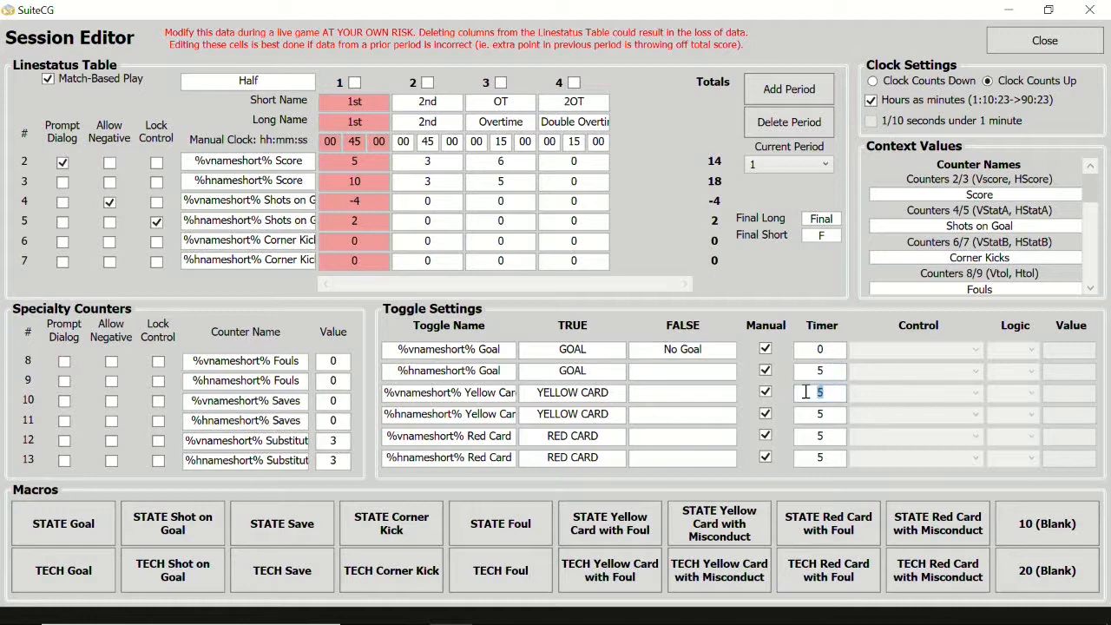
{"action": "left_click", "coordinate": [821, 415]}
{"action": "left_click", "coordinate": [811, 436]}
{"action": "left_click", "coordinate": [818, 458]}
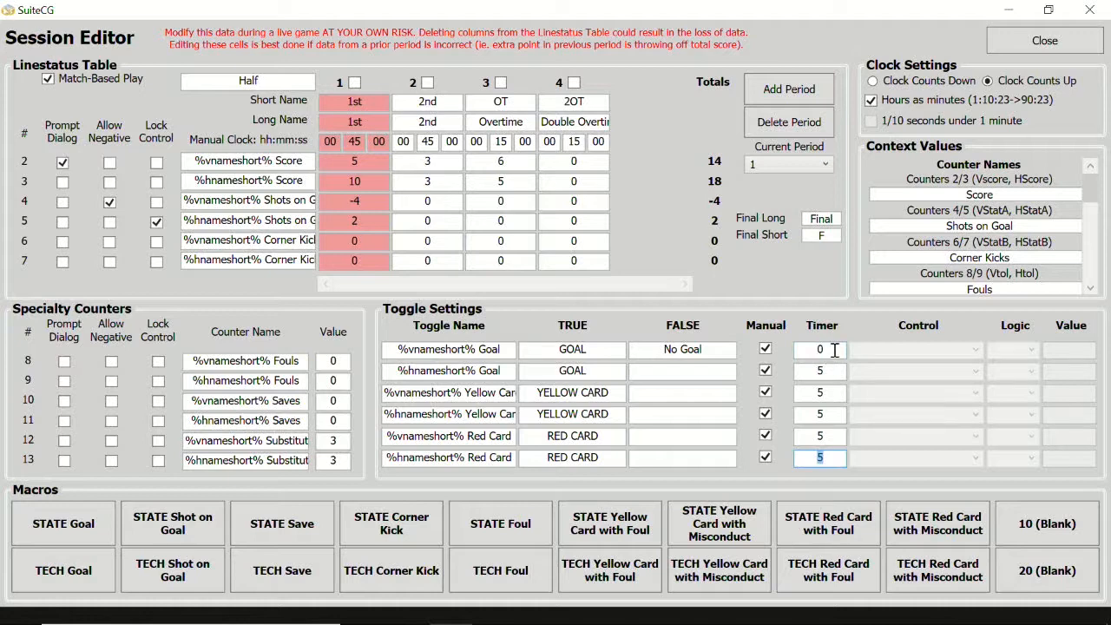
{"action": "left_click", "coordinate": [817, 371]}
{"action": "type", "text": "1"}
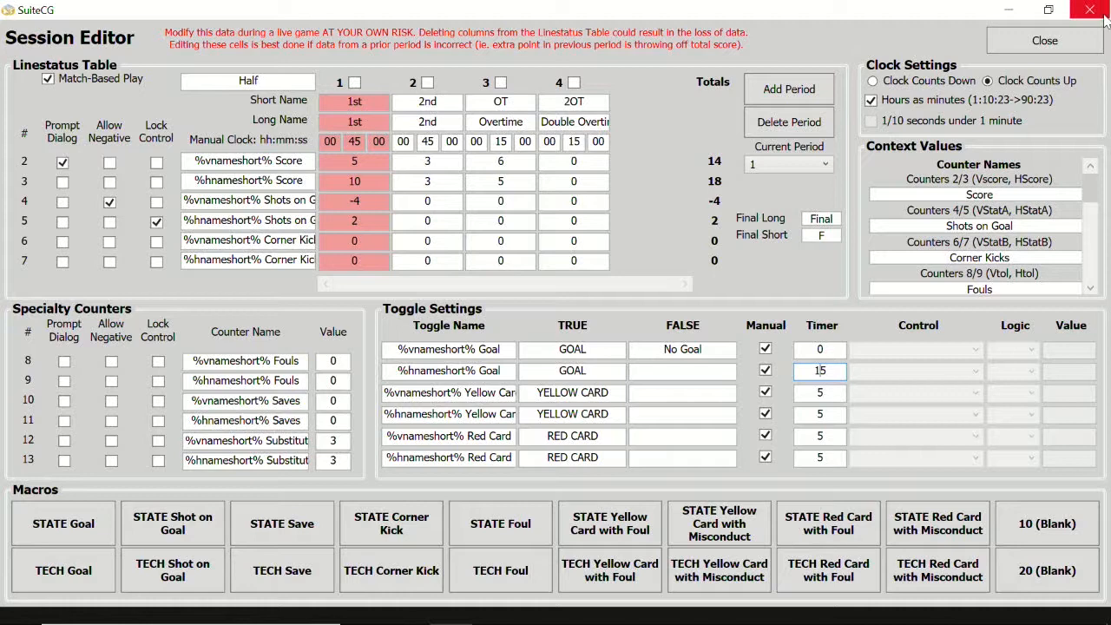
{"action": "left_click", "coordinate": [1054, 43]}
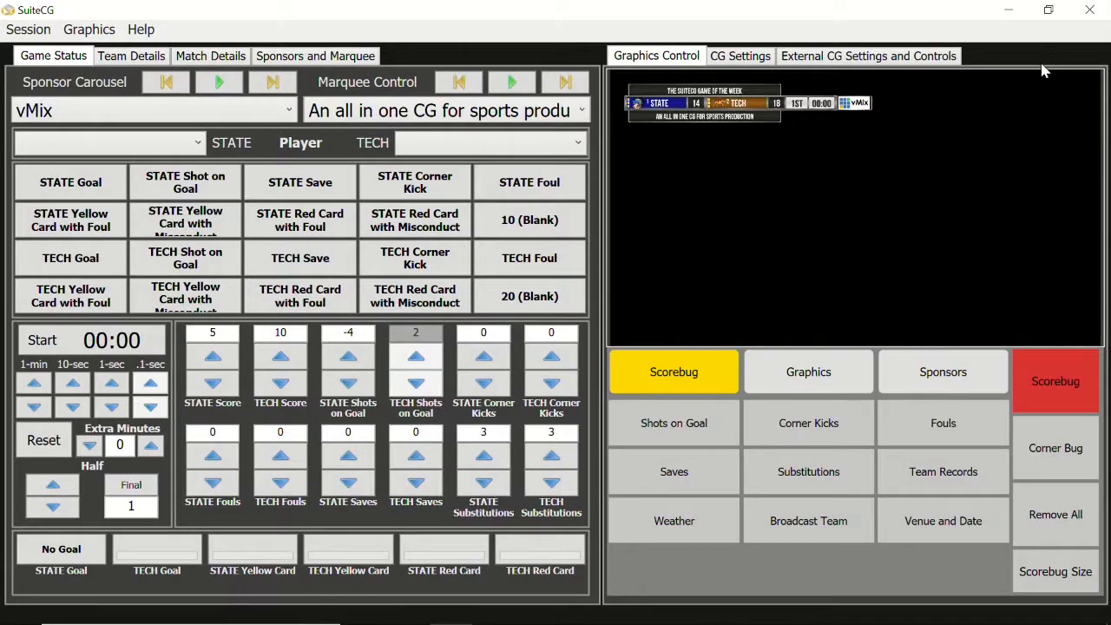
- Test the toggles by switching STATE Goal on and off and triggering TECH Goal plus both teams' Yellow Card and Red Card toggles
{"action": "left_click", "coordinate": [74, 554]}
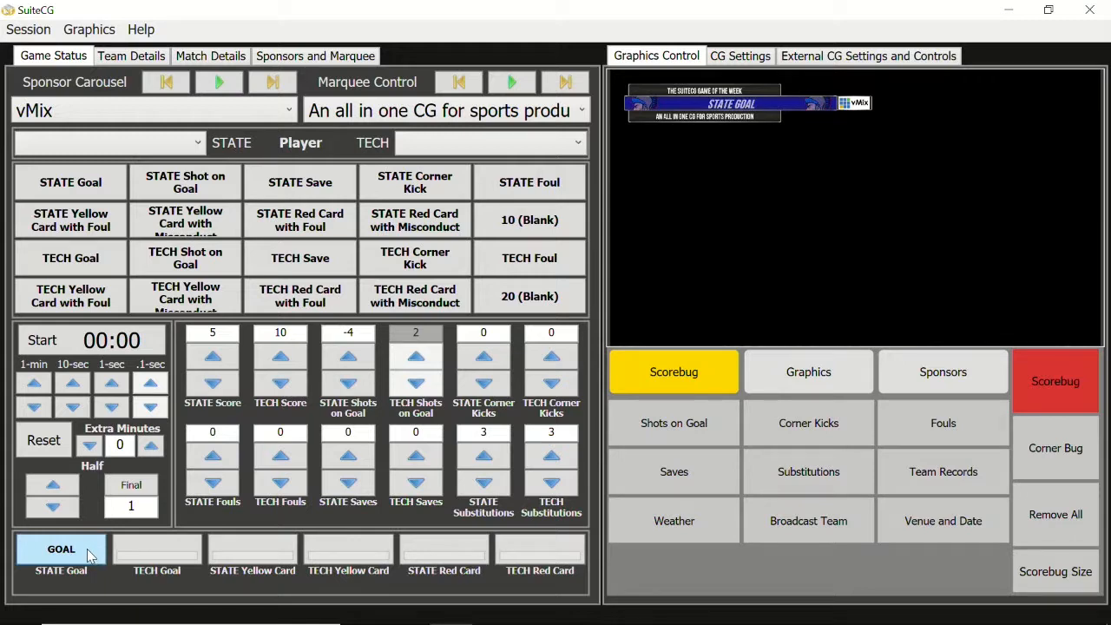
{"action": "left_click", "coordinate": [185, 549]}
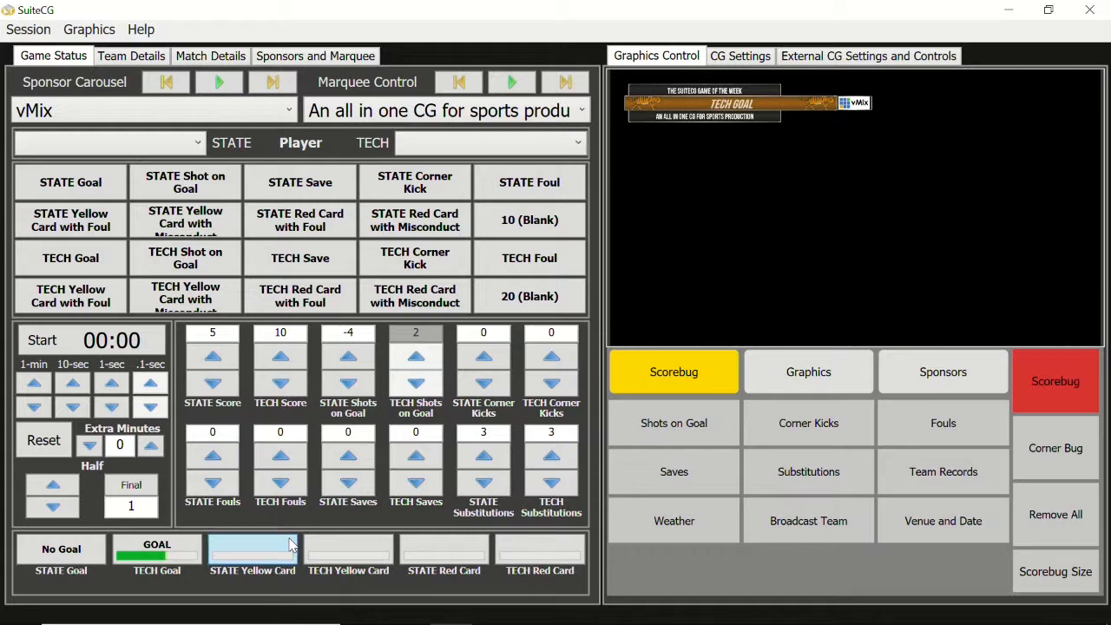
{"action": "left_click", "coordinate": [291, 545]}
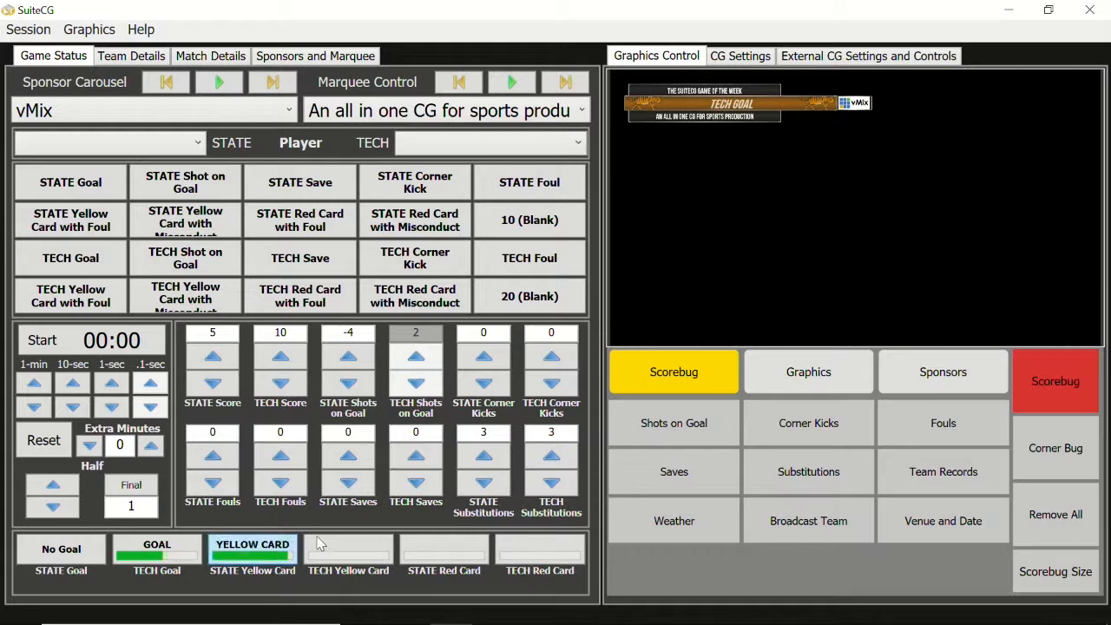
{"action": "left_click", "coordinate": [367, 548]}
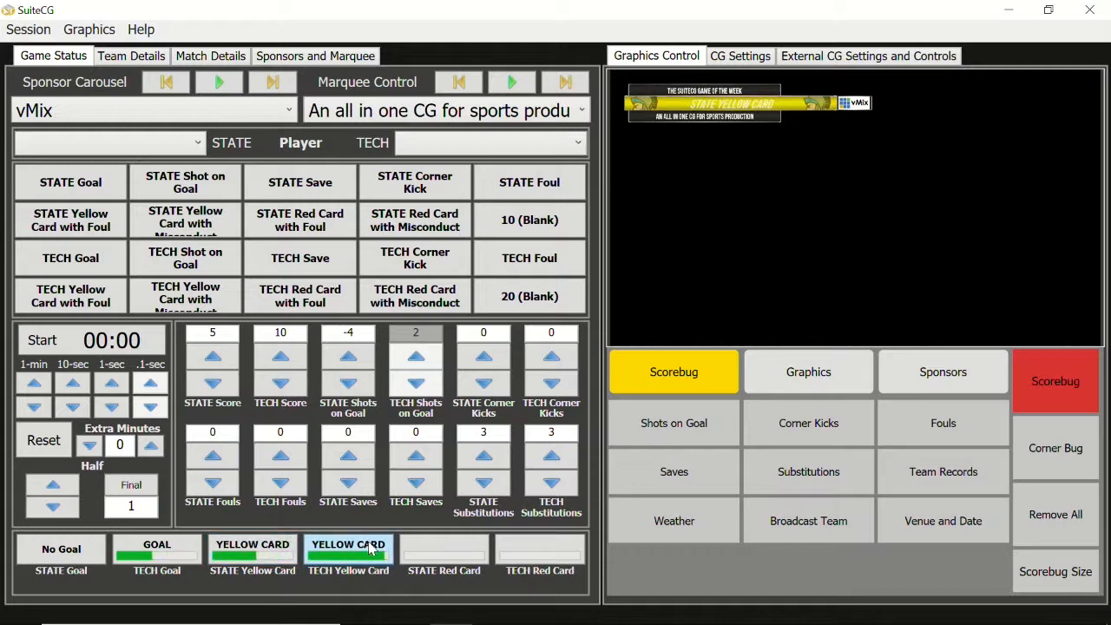
{"action": "left_click", "coordinate": [458, 549]}
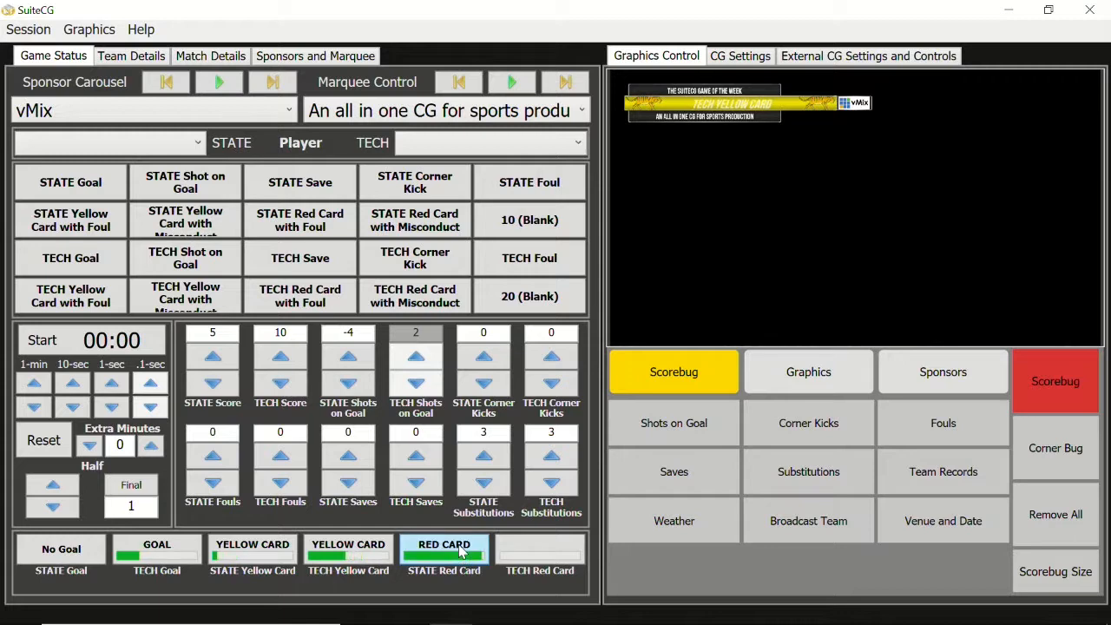
{"action": "left_click", "coordinate": [543, 547]}
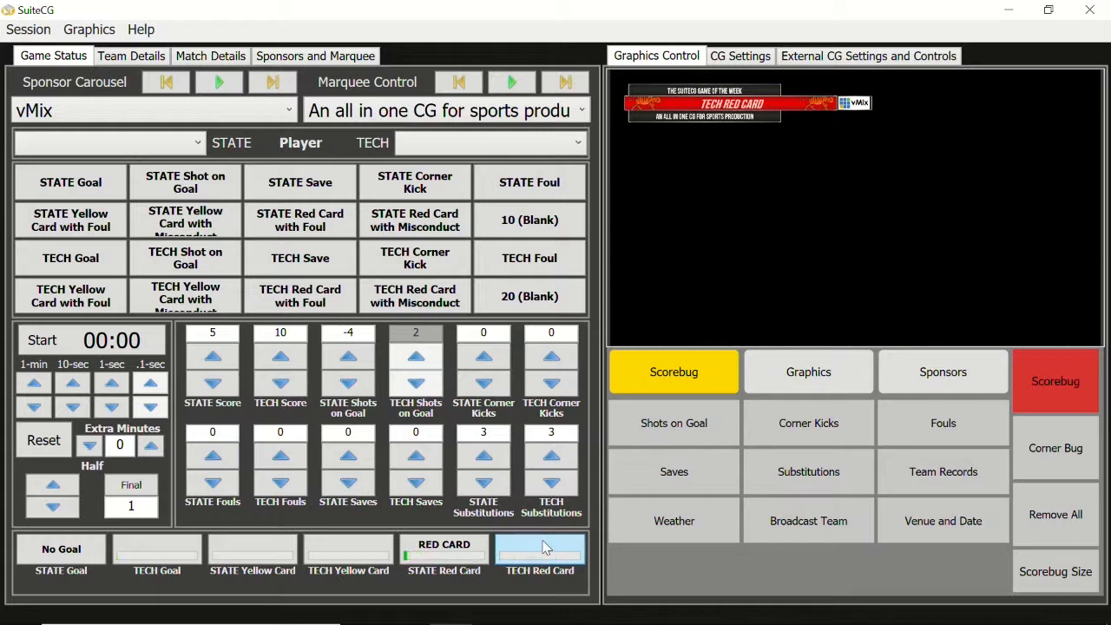
{"action": "left_click", "coordinate": [545, 548]}
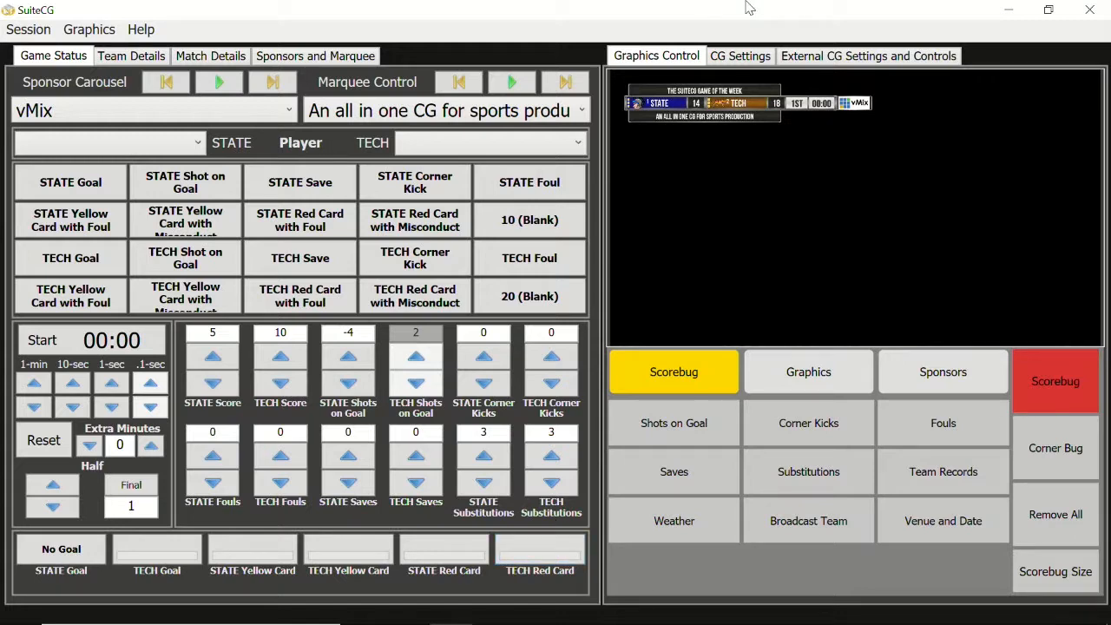
- Review the external CG toggle images and expand the Counter and Toggle Images group in the output key-value pairs
{"action": "left_click", "coordinate": [930, 57]}
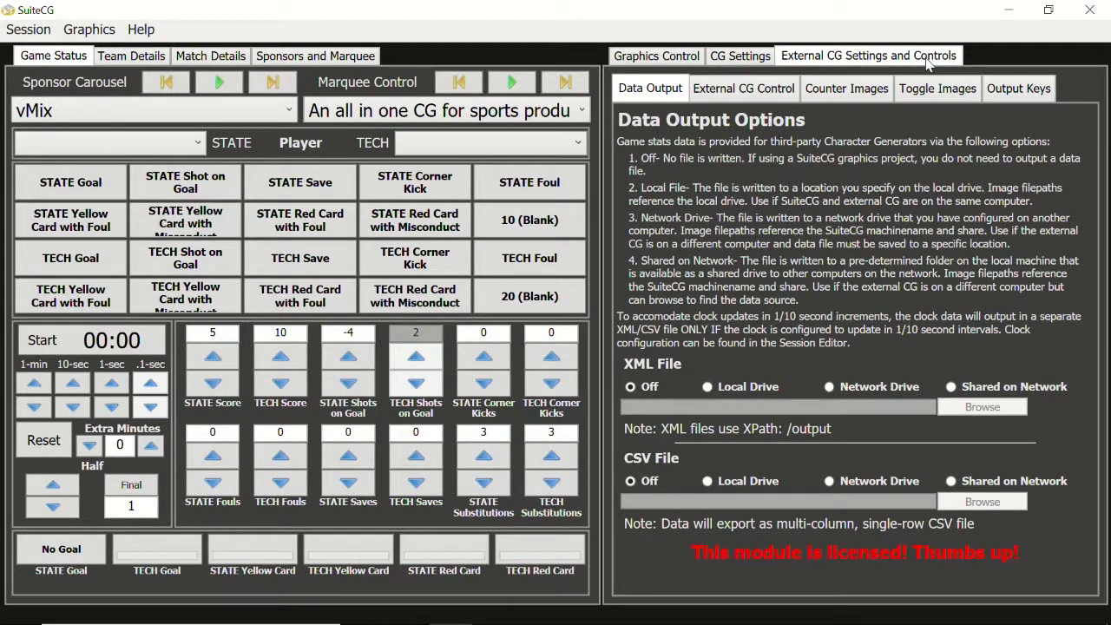
{"action": "left_click", "coordinate": [938, 88]}
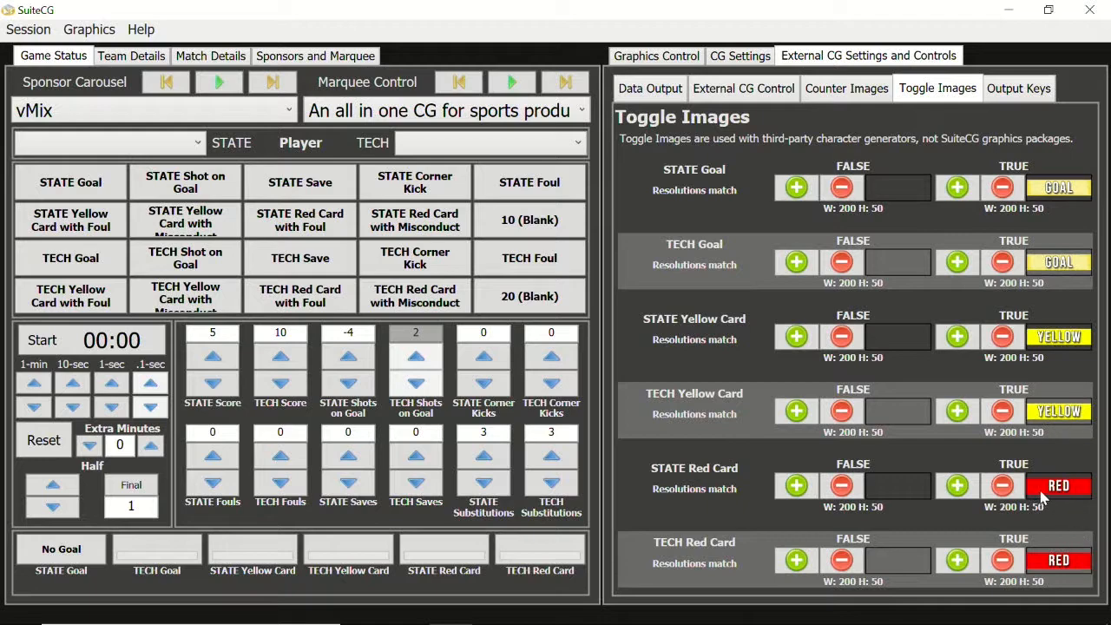
{"action": "left_click", "coordinate": [1024, 91]}
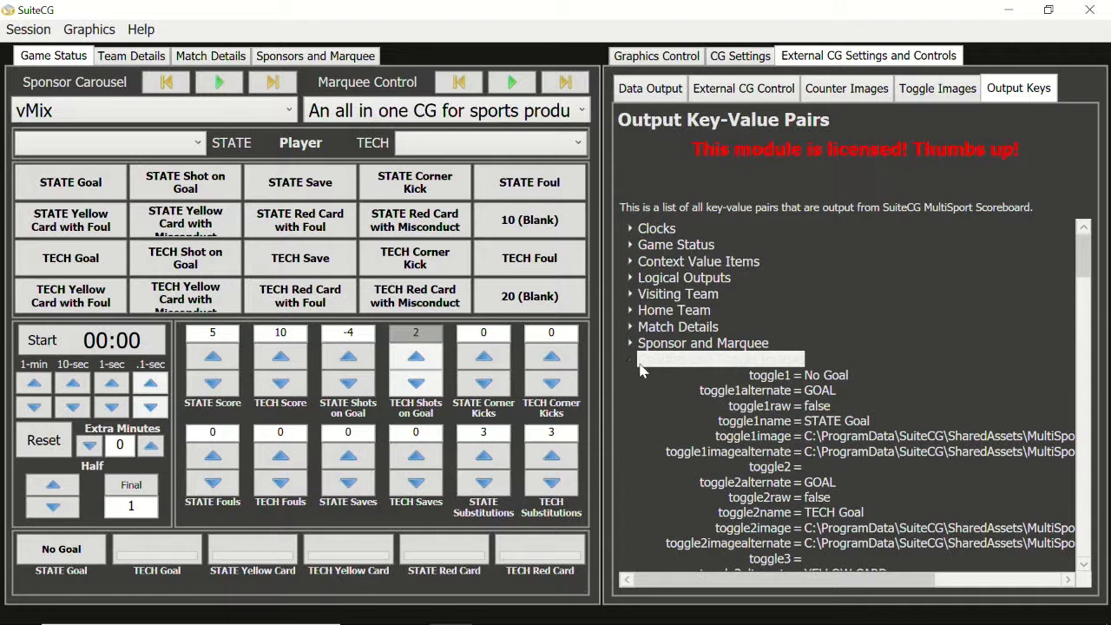
{"action": "left_click", "coordinate": [674, 344]}
{"action": "left_click", "coordinate": [686, 361]}
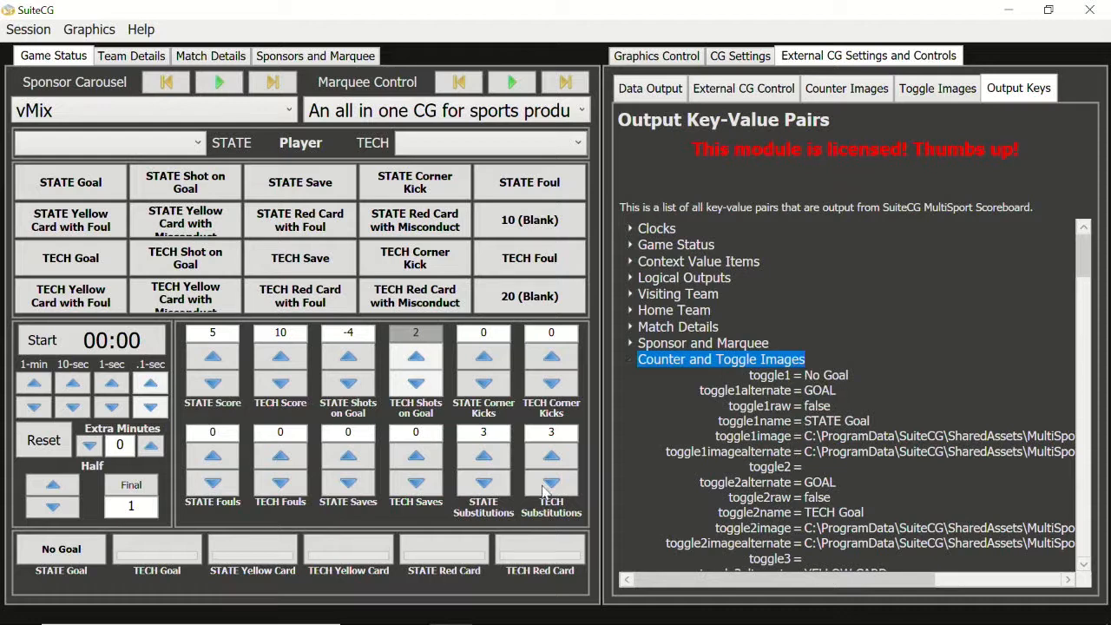
- Switch STATE Goal on and off several times and trigger TECH Goal to examine their output text, raw values and image paths
{"action": "left_click", "coordinate": [70, 556]}
{"action": "left_click", "coordinate": [72, 556]}
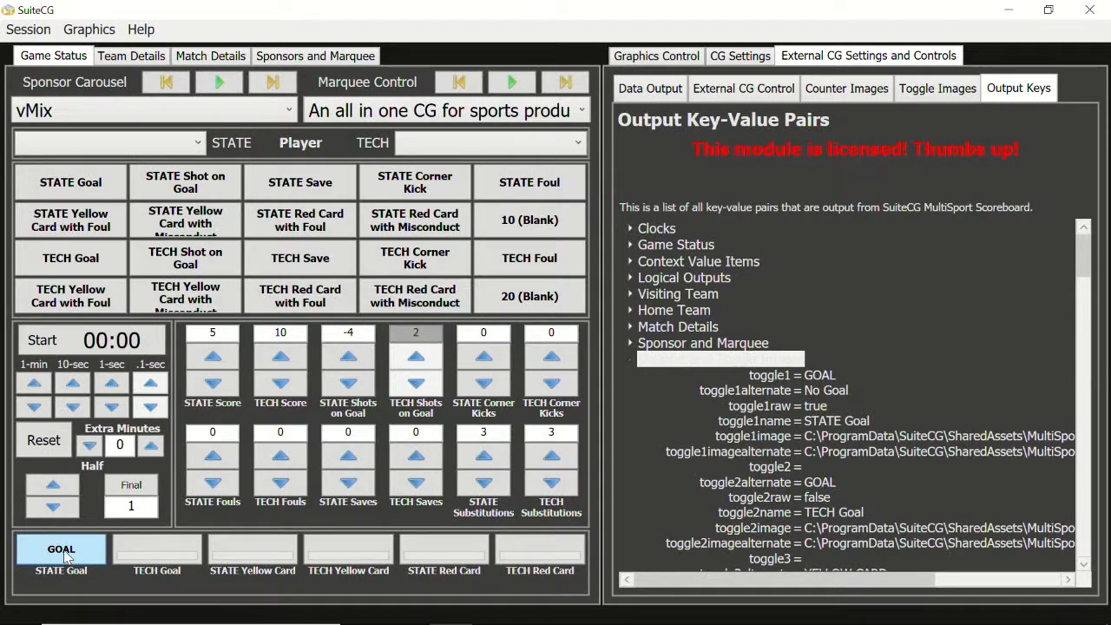
{"action": "left_click", "coordinate": [62, 553]}
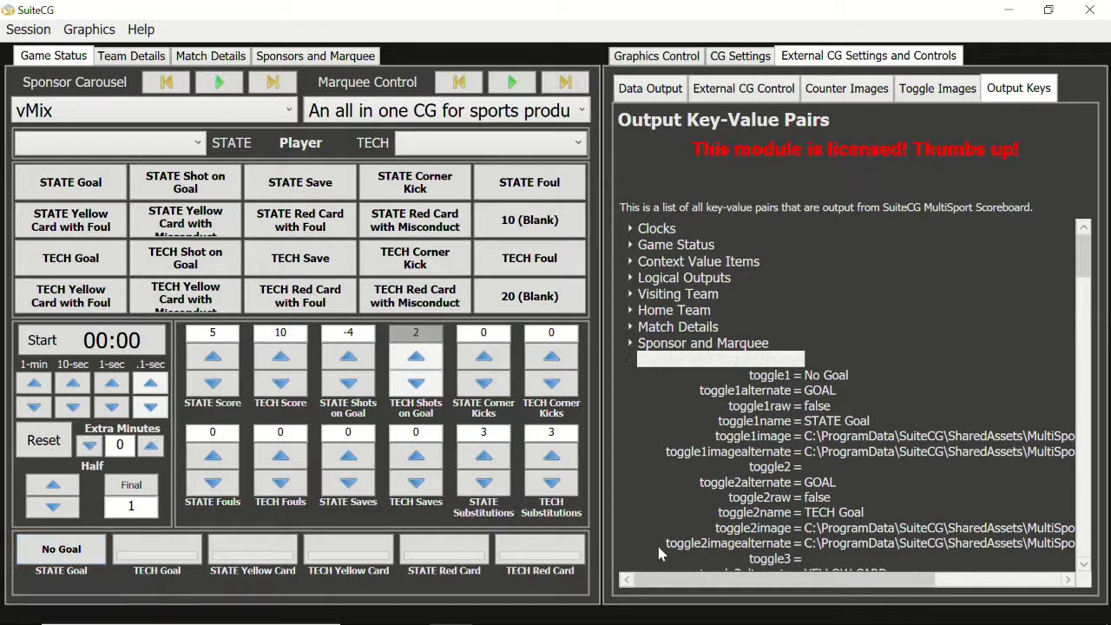
{"action": "left_click_drag", "start_coordinate": [677, 579], "coordinate": [813, 579]}
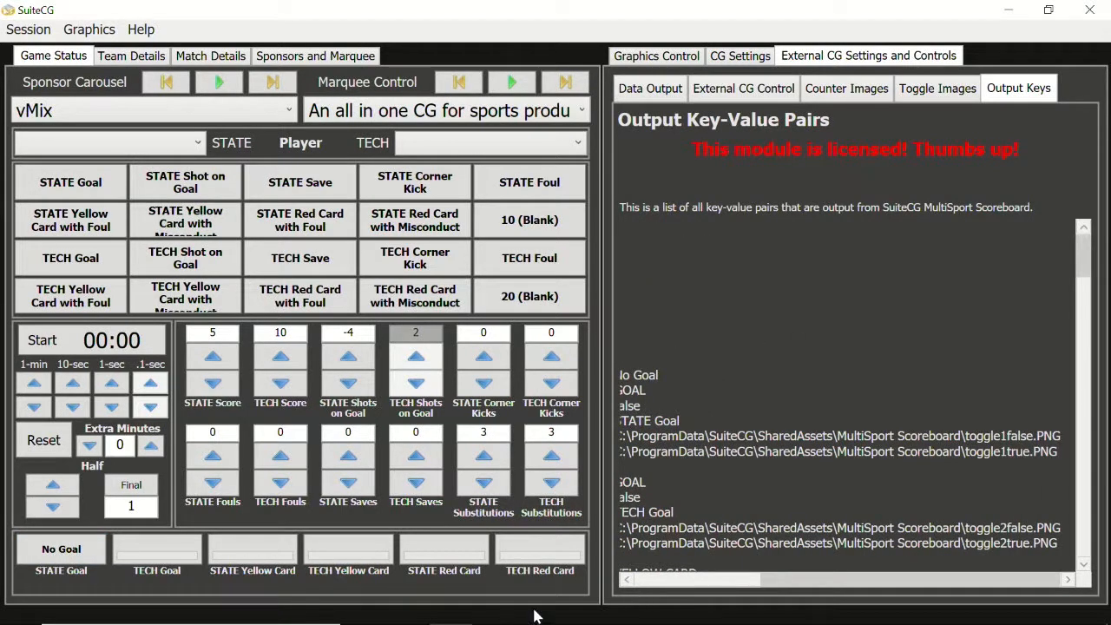
{"action": "left_click", "coordinate": [45, 560]}
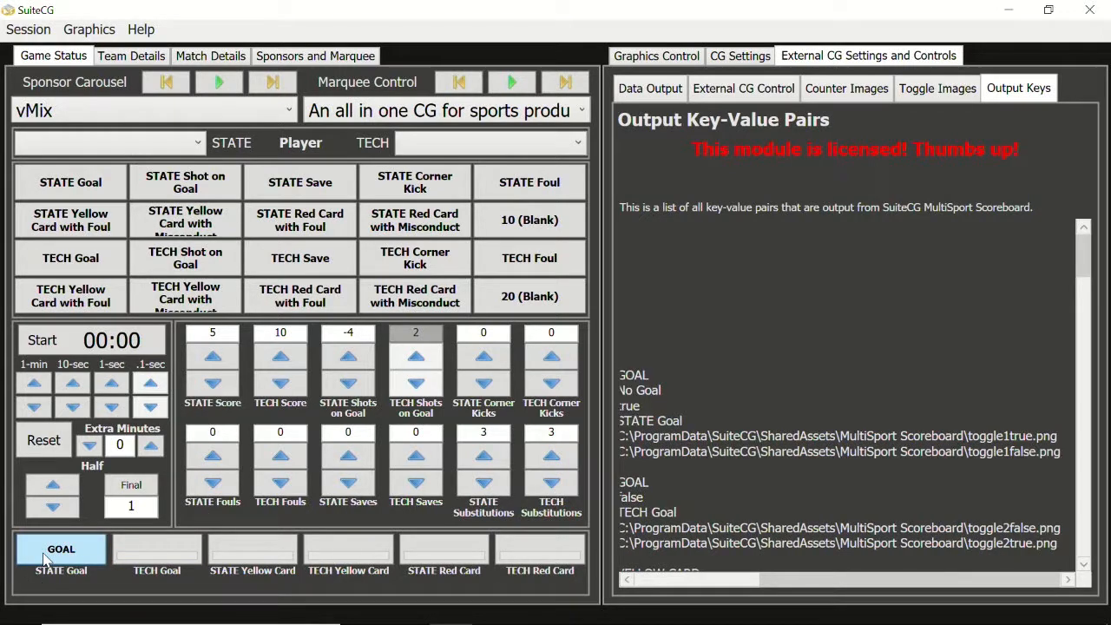
{"action": "left_click", "coordinate": [45, 560]}
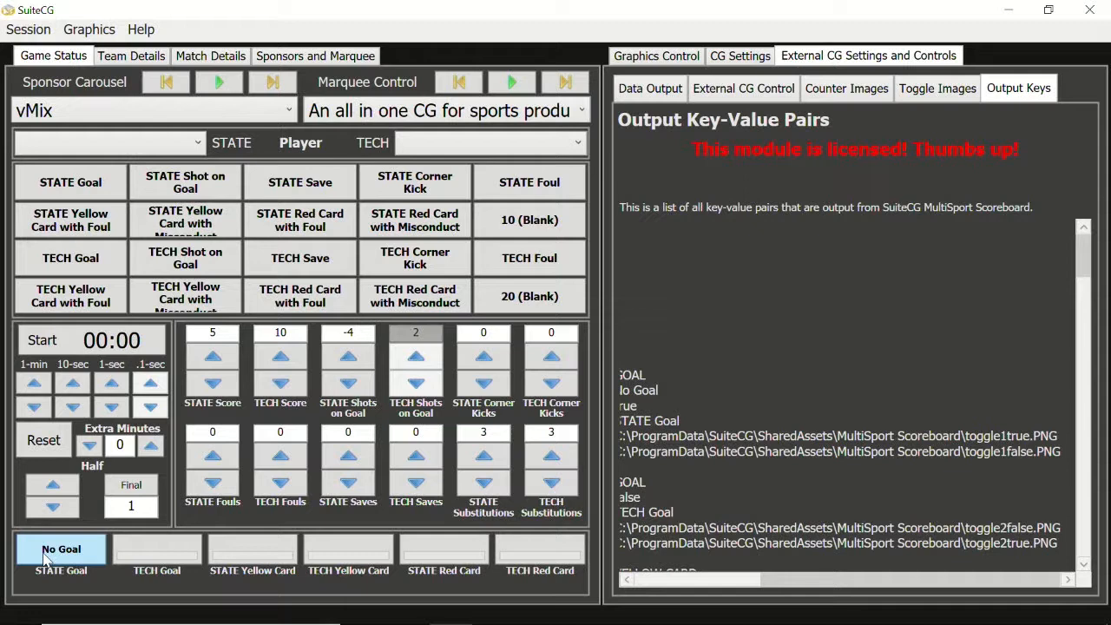
{"action": "left_click", "coordinate": [45, 560]}
{"action": "left_click", "coordinate": [45, 560]}
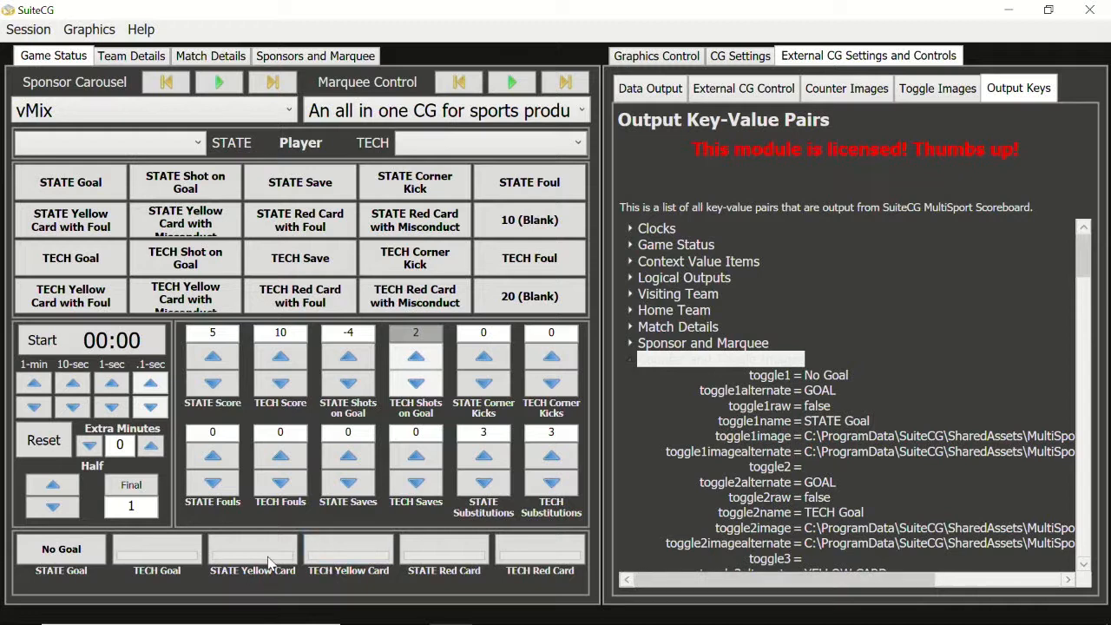
{"action": "left_click", "coordinate": [147, 556]}
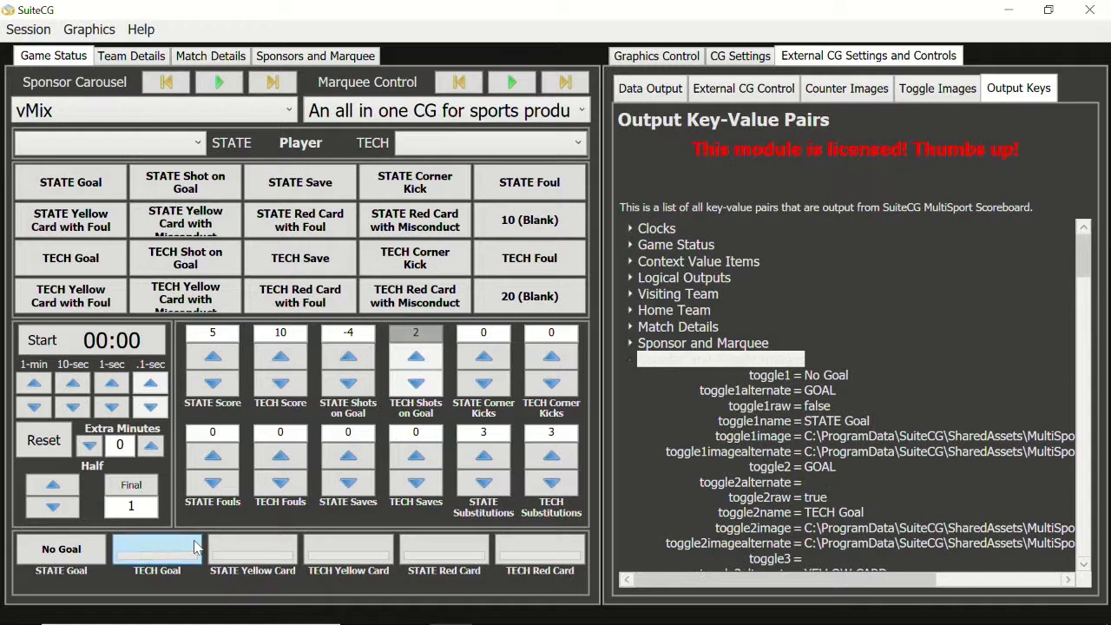
- Open the Session Editor for the current session
{"action": "left_click", "coordinate": [33, 32]}
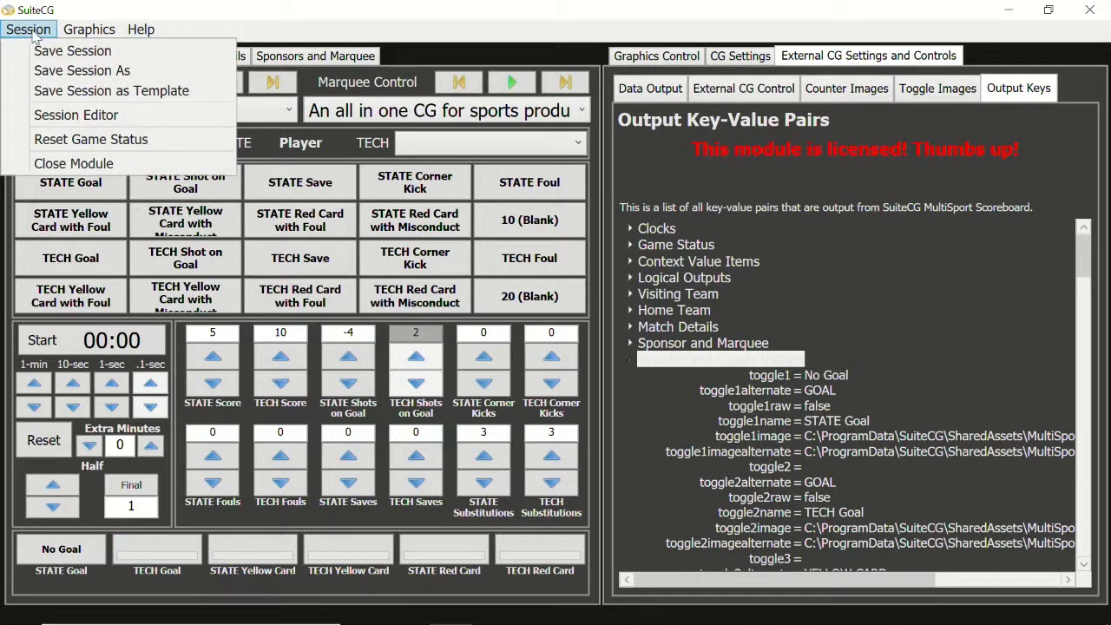
{"action": "left_click", "coordinate": [49, 116]}
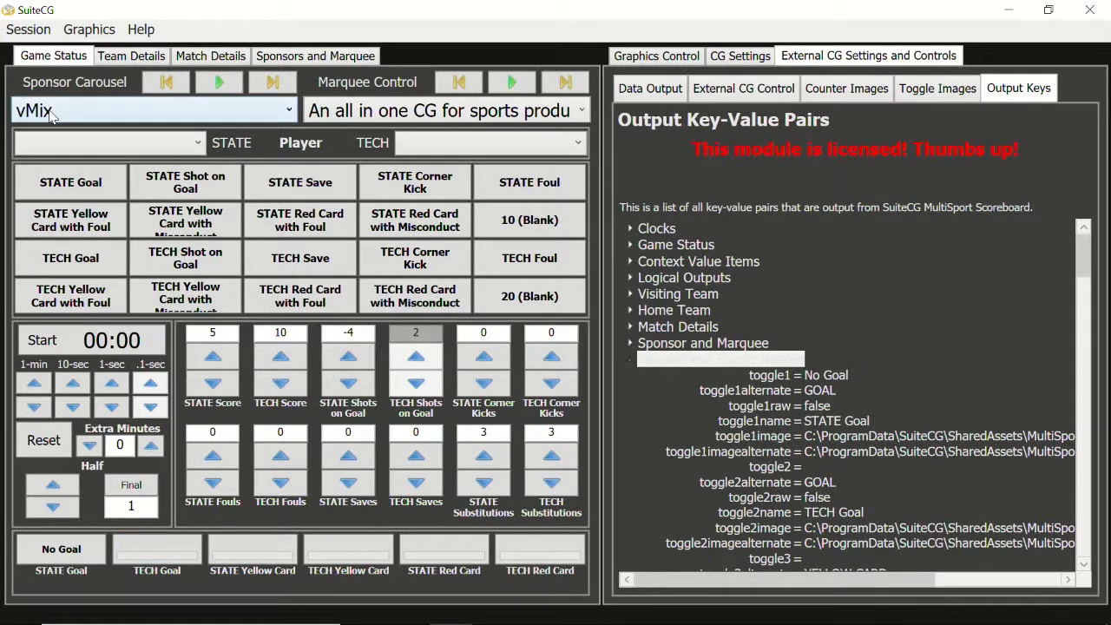